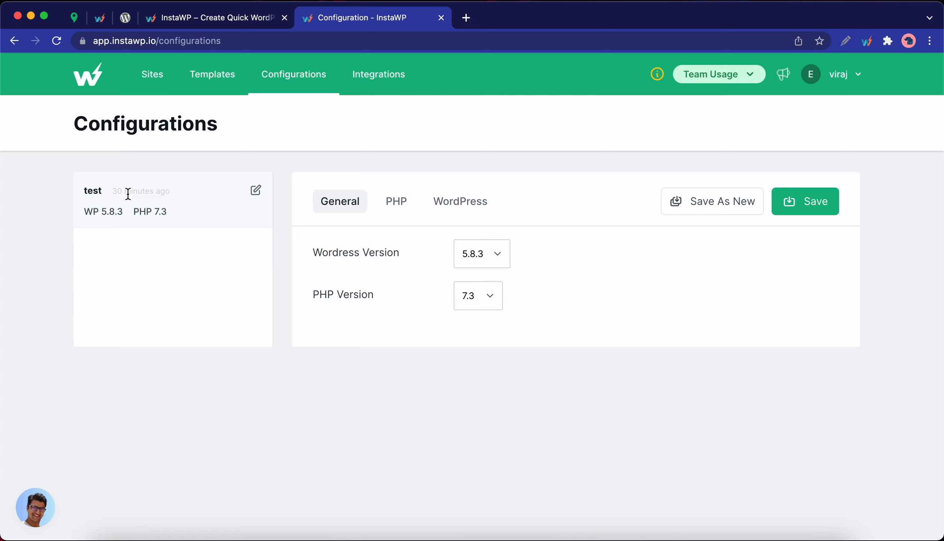
- Replace the test card's name with 'Config' and save the change
left_click(255, 196)
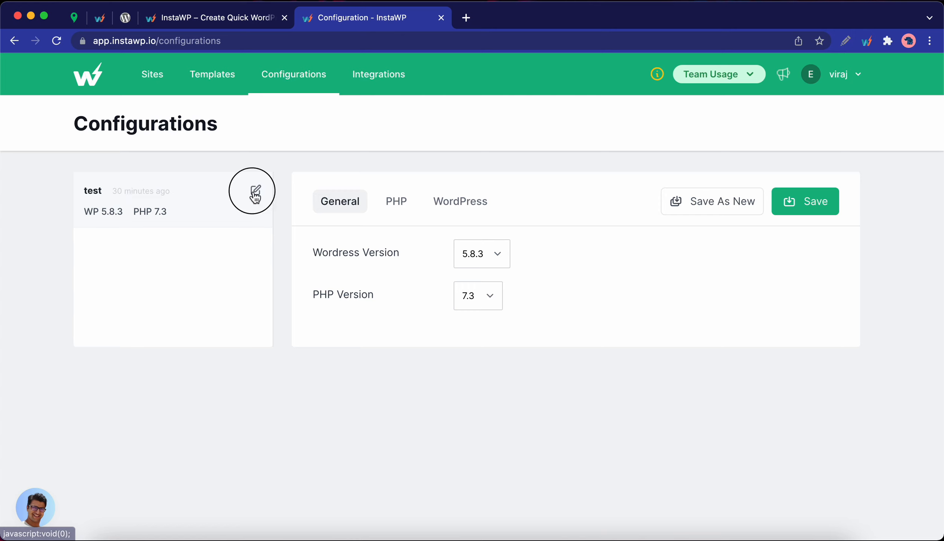
left_click(155, 190)
key("BackSpace")
key("BackSpace")
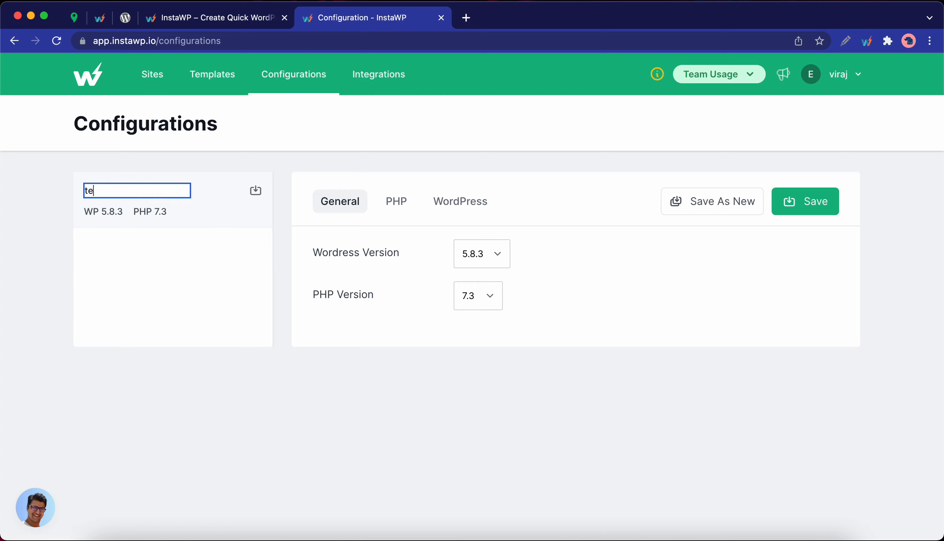
key("BackSpace")
key("BackSpace")
type("Config")
left_click(255, 190)
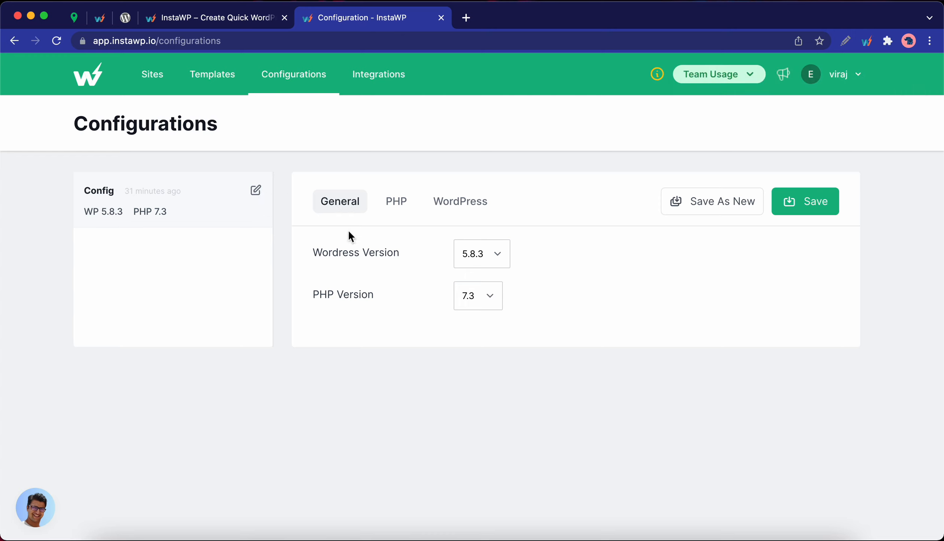
- Give Config WordPress 5.9 and PHP 8.1 on the General tab and save
left_click(480, 265)
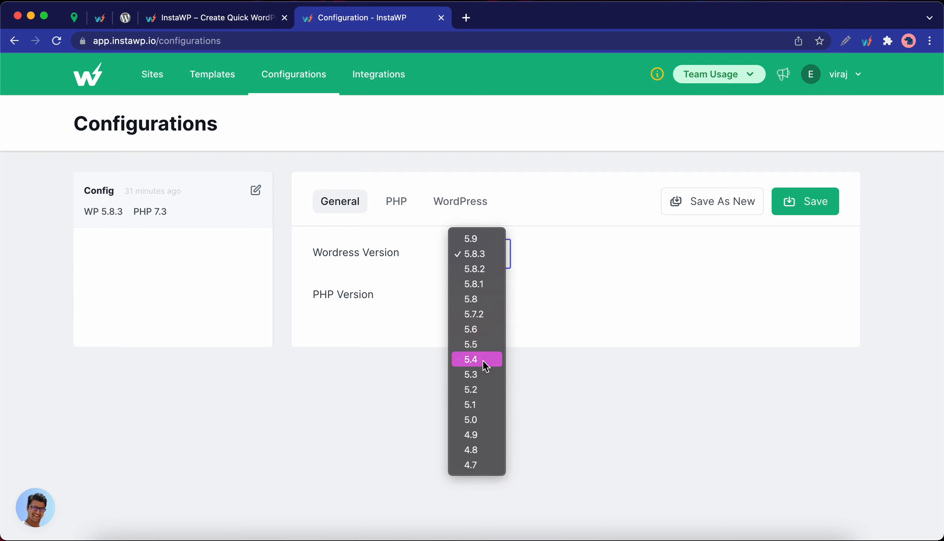
left_click(486, 242)
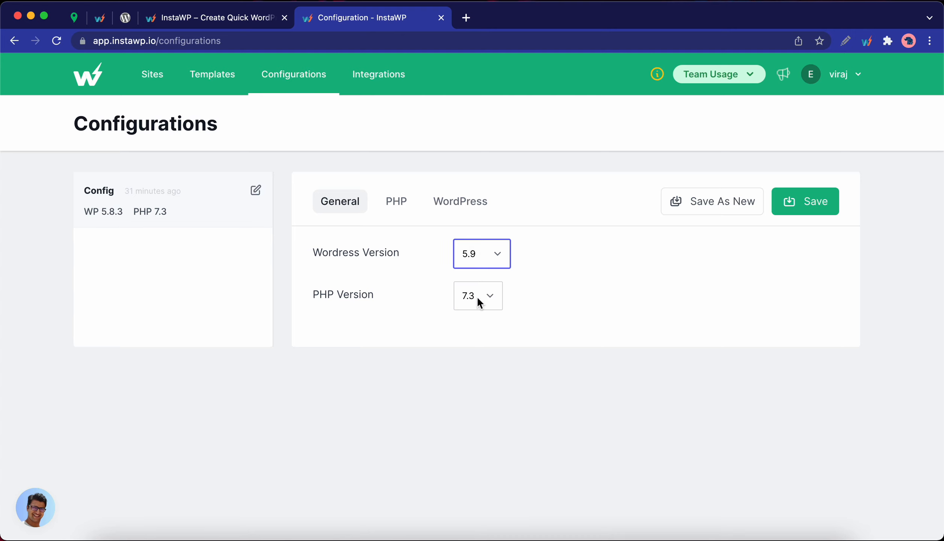
left_click(487, 296)
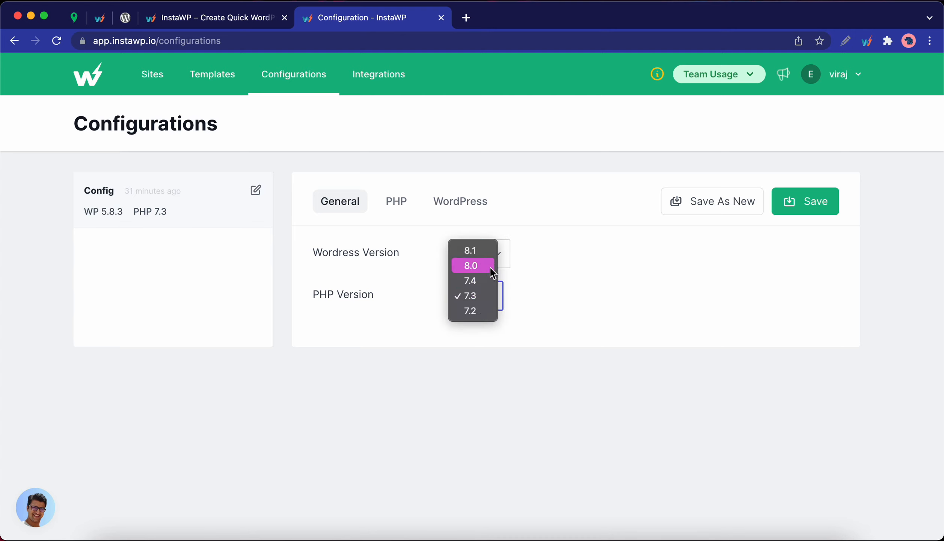
left_click(471, 255)
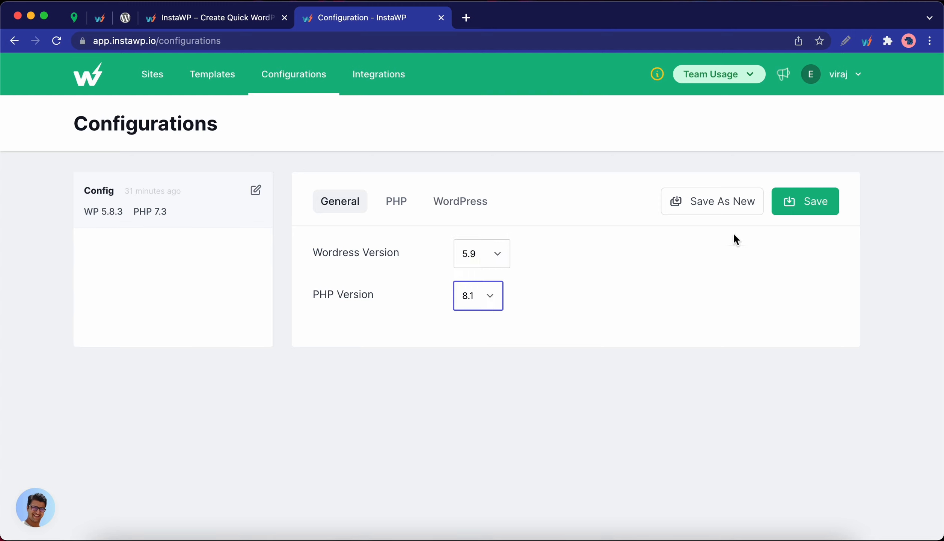
left_click(794, 211)
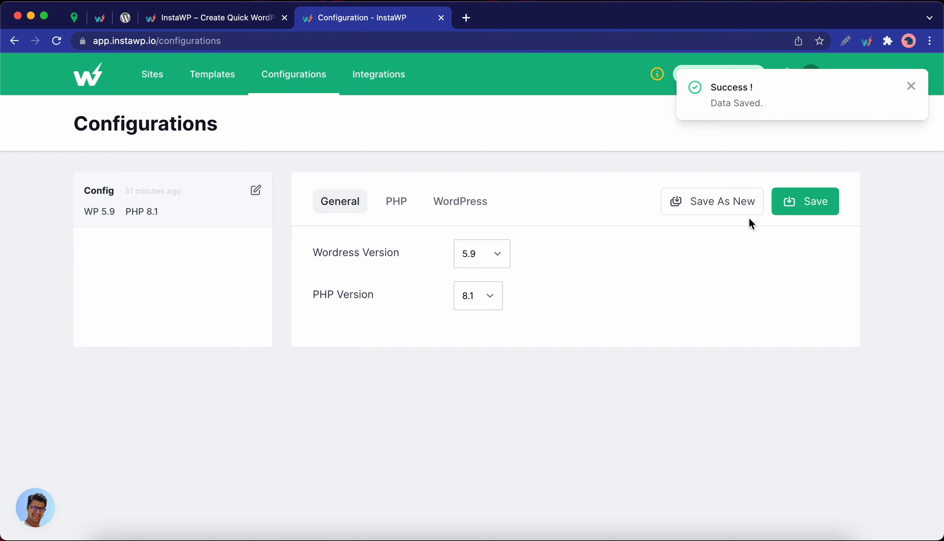
- Save Config as a new configuration and rename the copy to 'test'
left_click(711, 211)
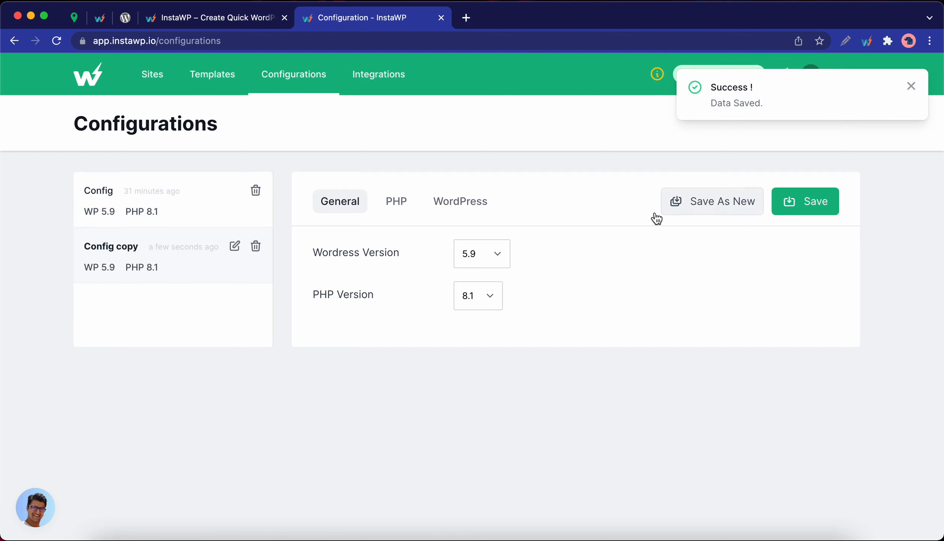
left_click(234, 246)
key("super+a")
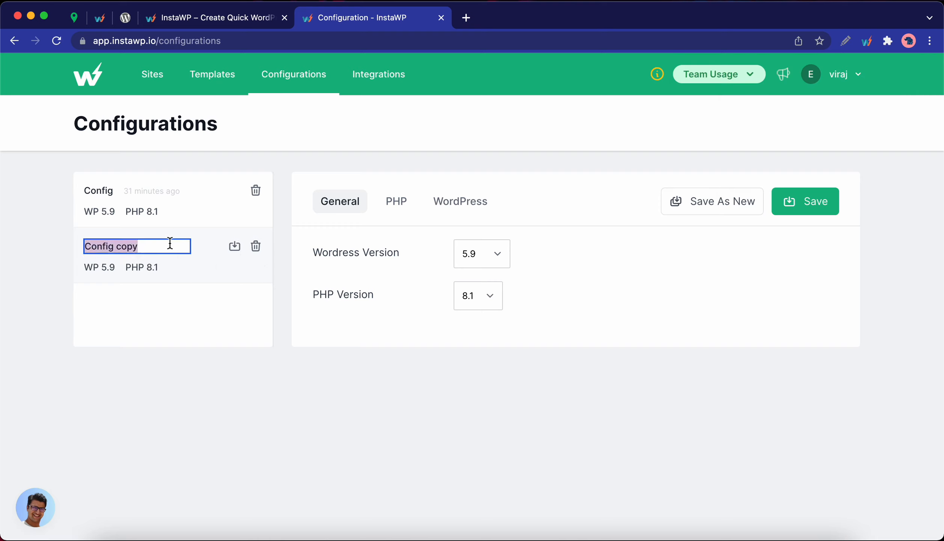
type("test")
left_click(232, 250)
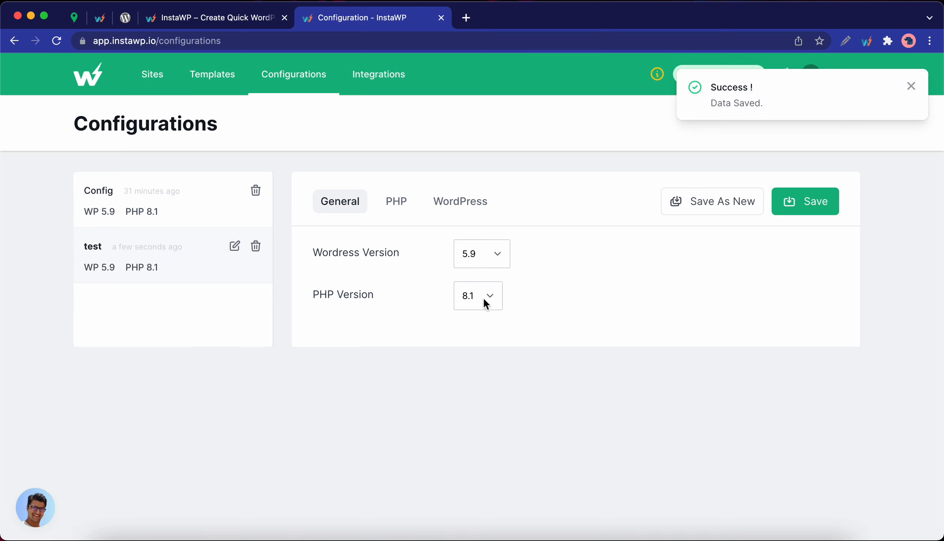
- Set test to WordPress 5.7.2, save it, and reselect the Config card
left_click(472, 265)
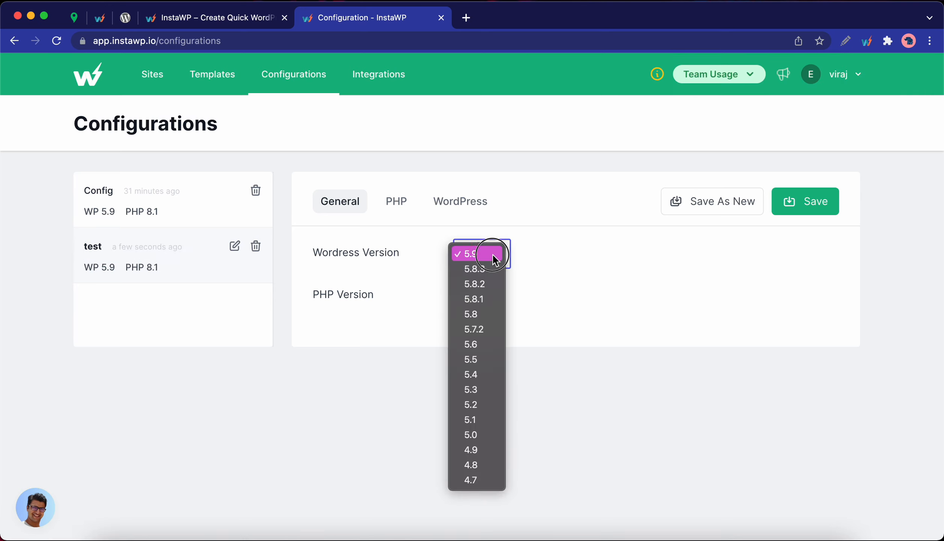
left_click(473, 324)
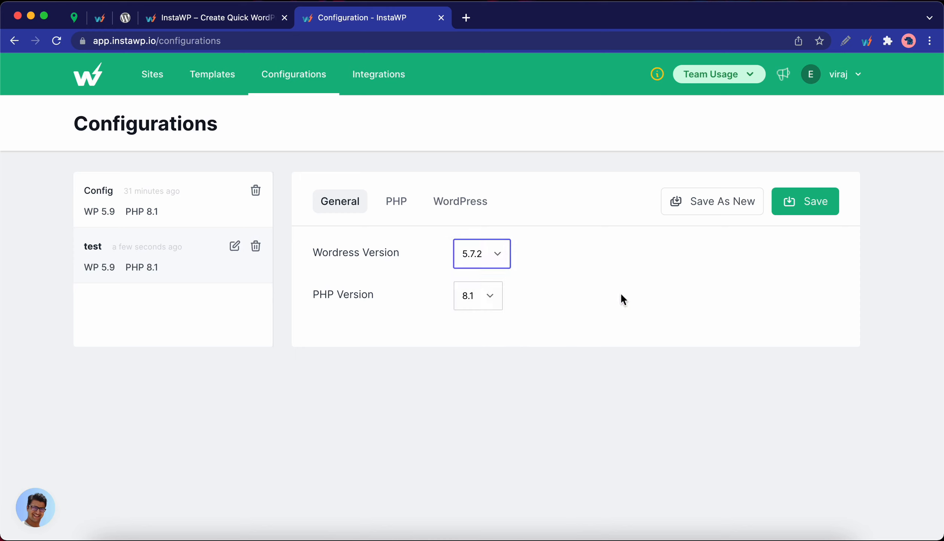
left_click(799, 206)
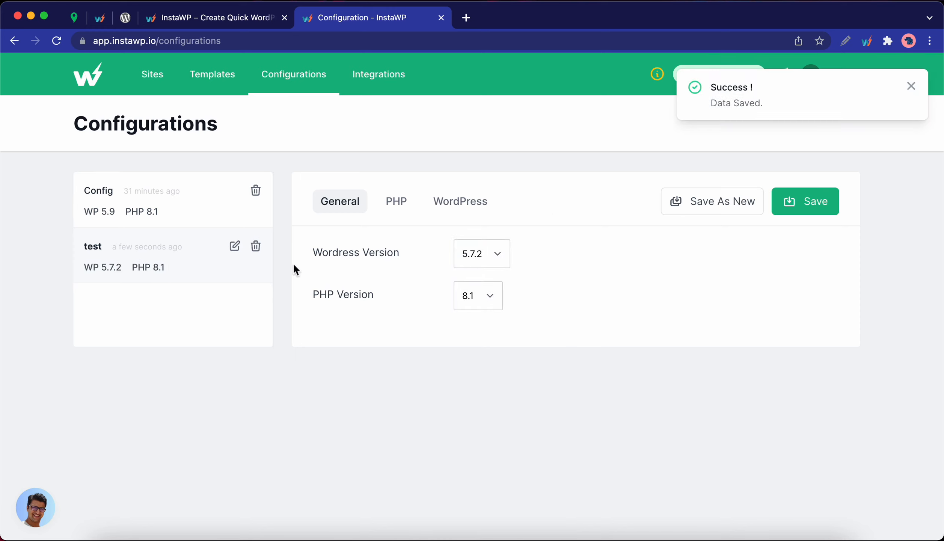
left_click(107, 191)
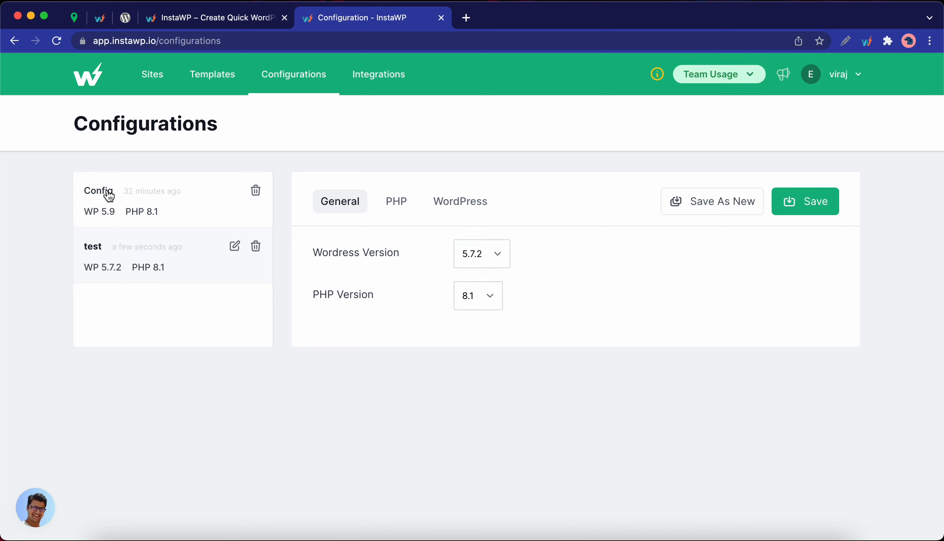
- Show Config's PHP settings and check the PHP Configurations docs before returning
left_click(397, 203)
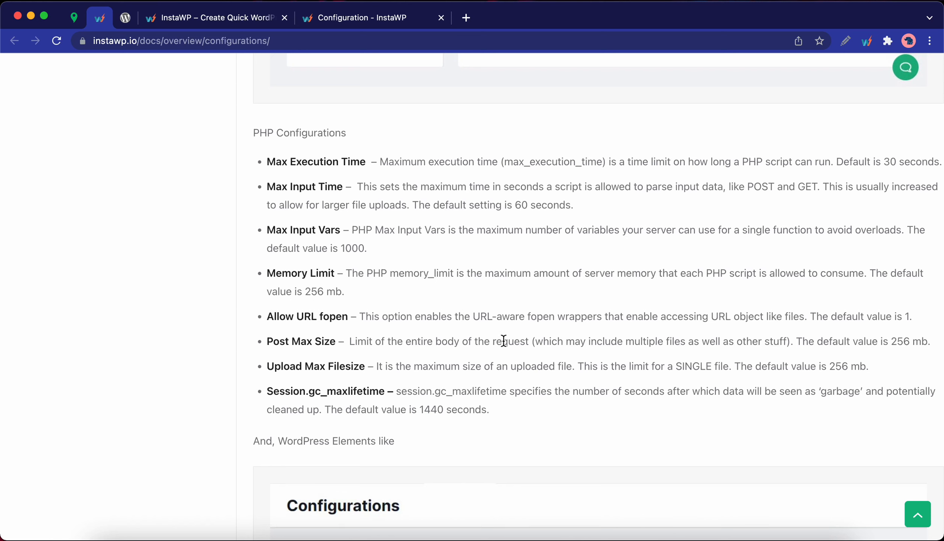
left_click(386, 18)
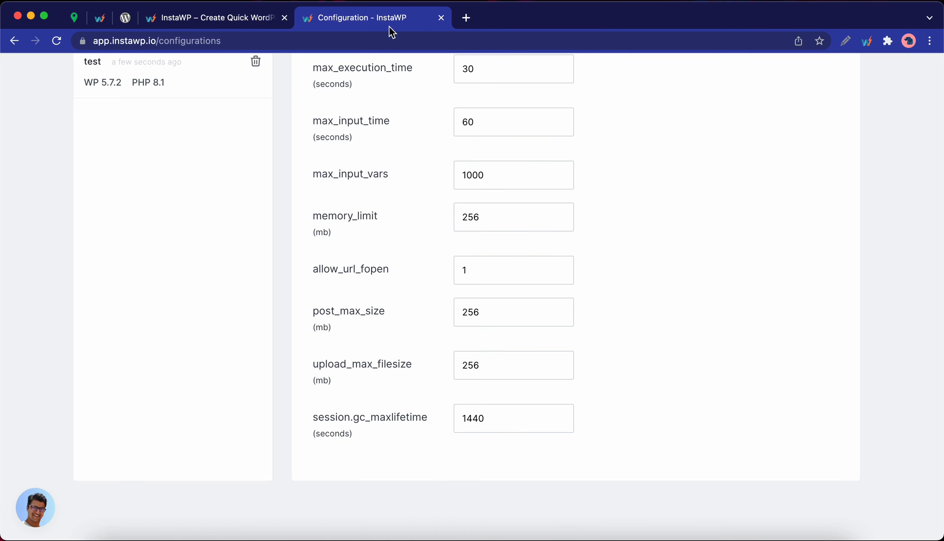
- Change max_execution_time to 40 and edit the max_input_time value
scroll(458, 221, "up", 3)
scroll(458, 220, "up", 2)
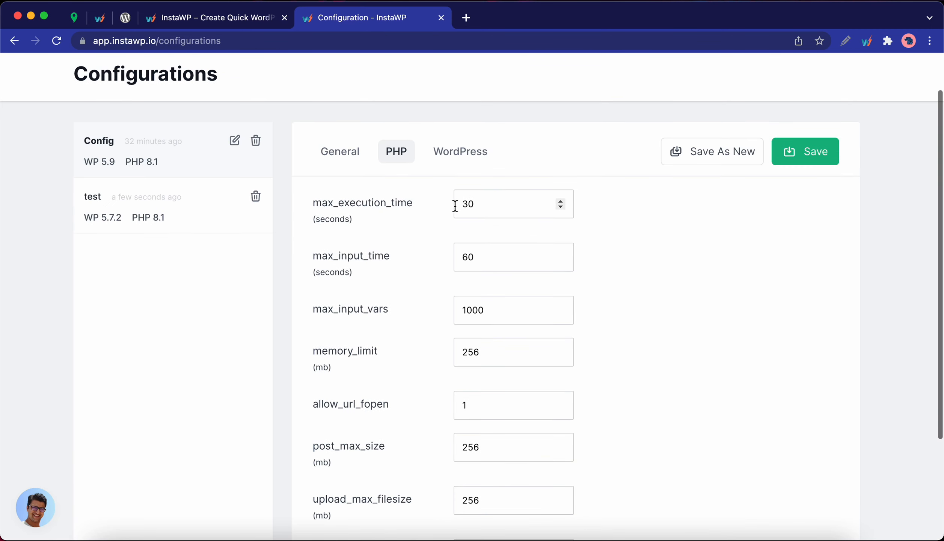
left_click(469, 203)
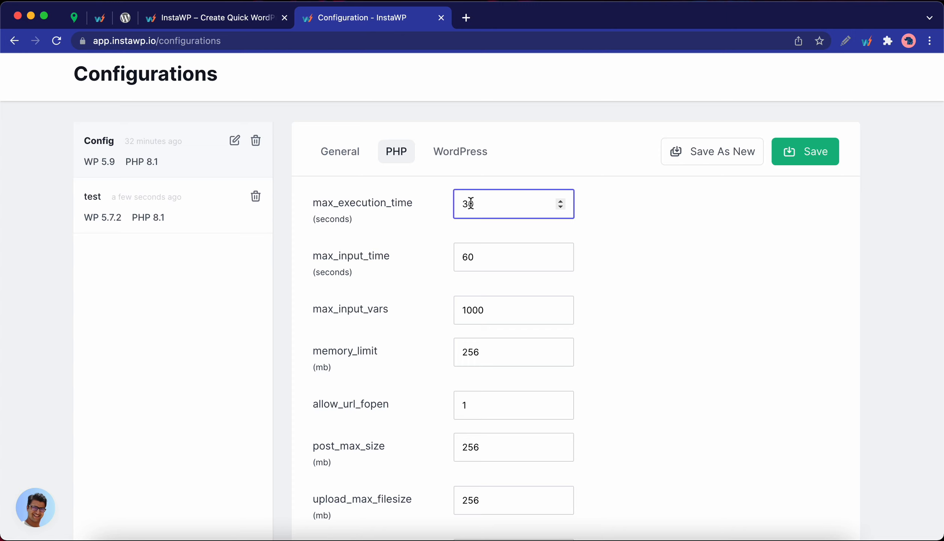
key("BackSpace")
type("4")
left_click(468, 258)
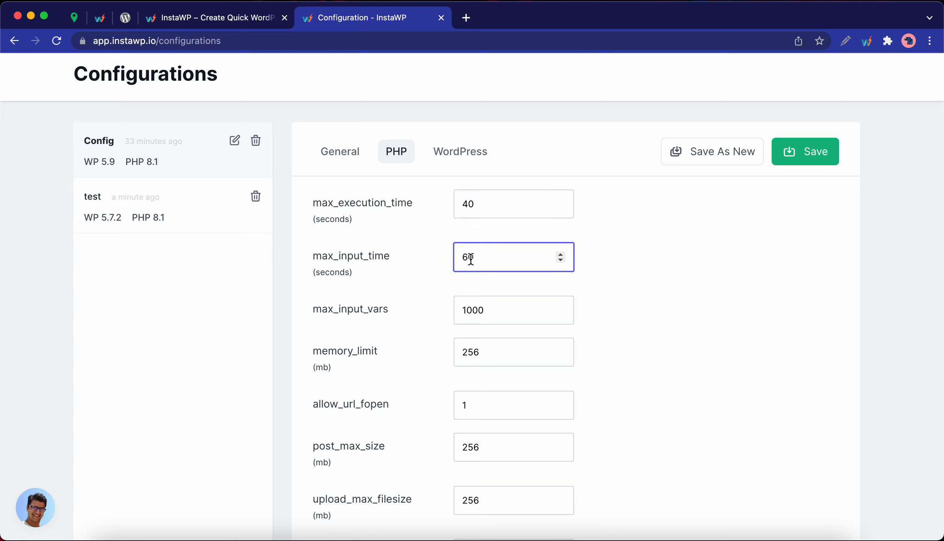
key("BackSpace")
type("3")
- Set post_max_size to 512 and save the PHP limits
scroll(496, 267, "down", 2)
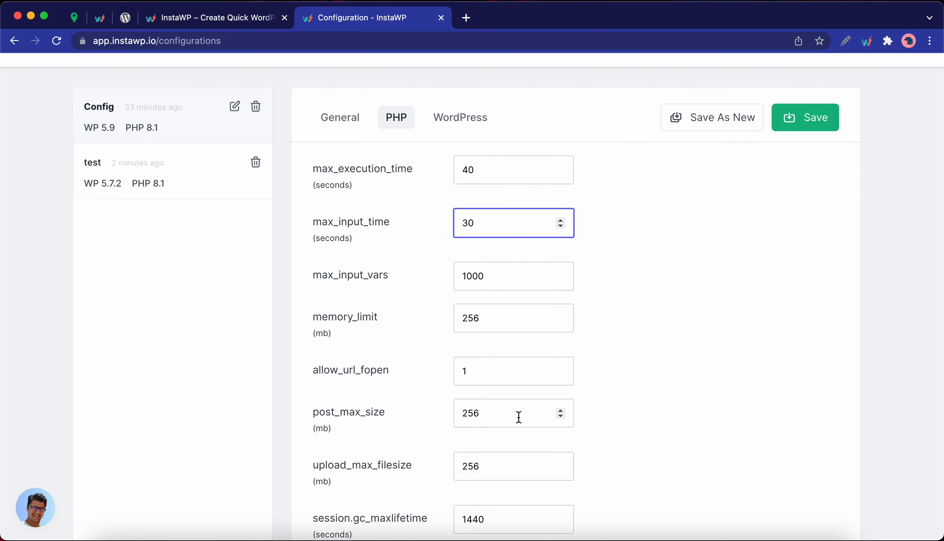
left_click(562, 410)
left_click_drag(562, 410, 428, 407)
type("512")
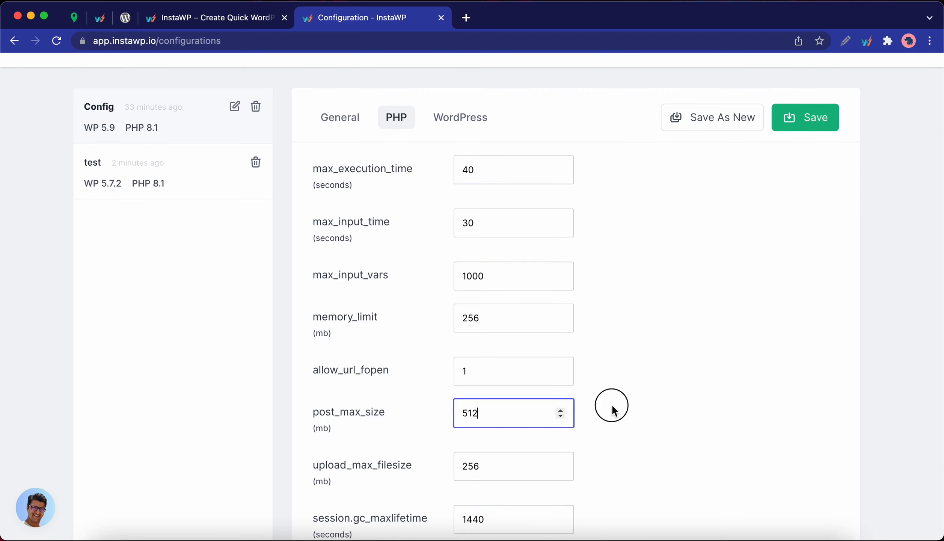
left_click(610, 404)
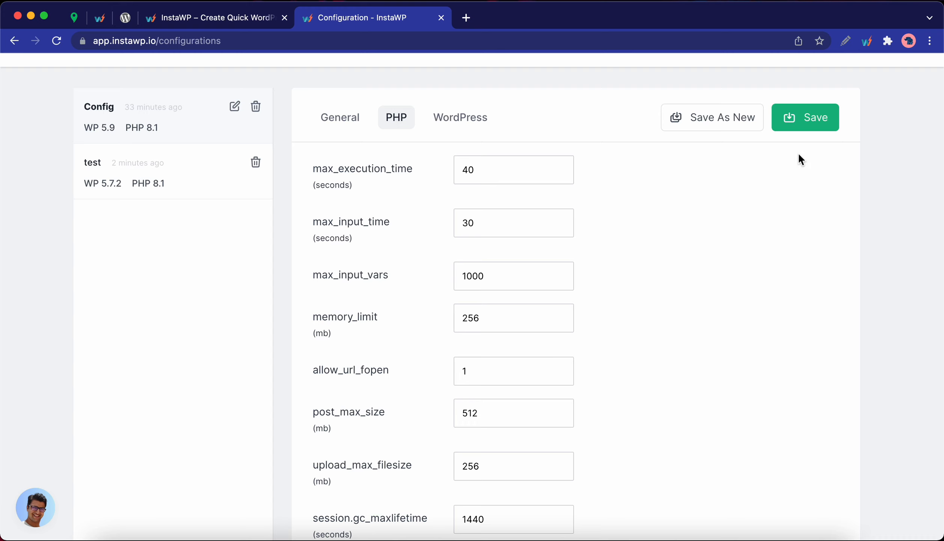
left_click(803, 126)
- Enable WP_AUTO_UPDATE_CORE, leave WP_MULTISITE unchecked, and switch on Multi Site Installation
left_click(470, 120)
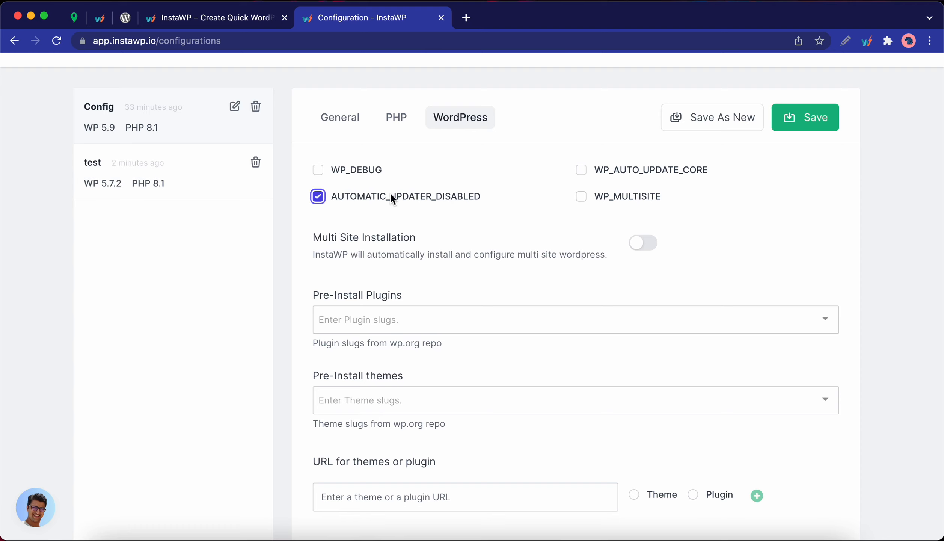
left_click(583, 197)
left_click(581, 172)
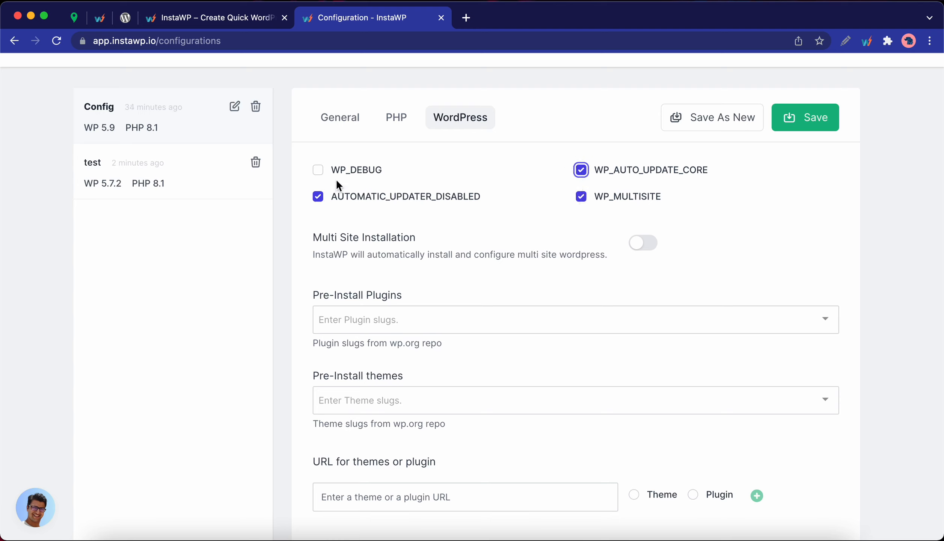
left_click(317, 170)
left_click(583, 197)
left_click(555, 216)
left_click(636, 248)
scroll(502, 372, "up", 3)
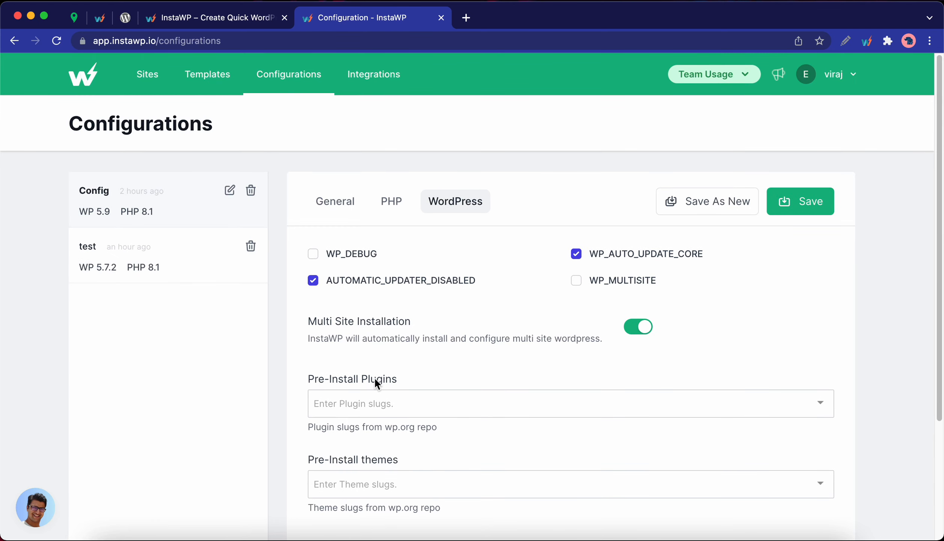
- Copy the wp-codemirror-block slug from the CodeMirror Blocks page address
left_click(374, 400)
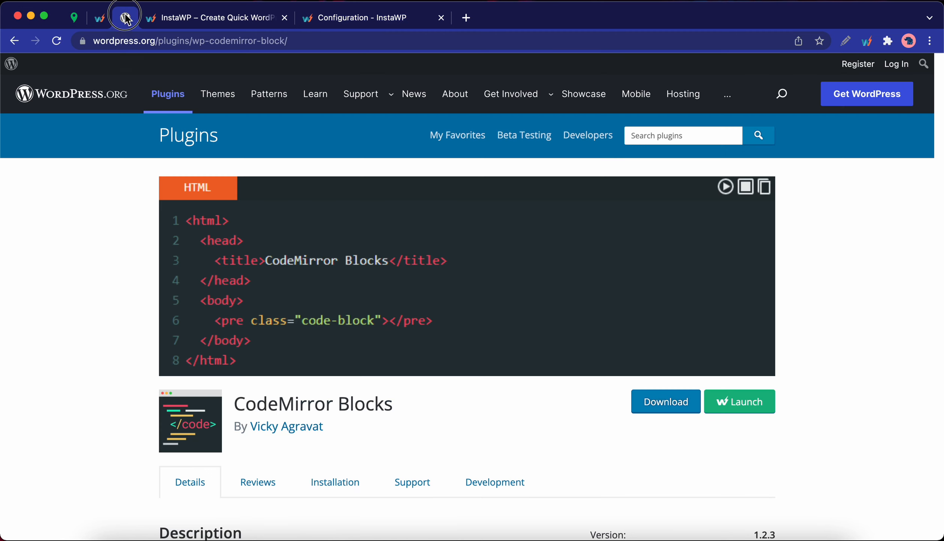
left_click(128, 19)
left_click(174, 42)
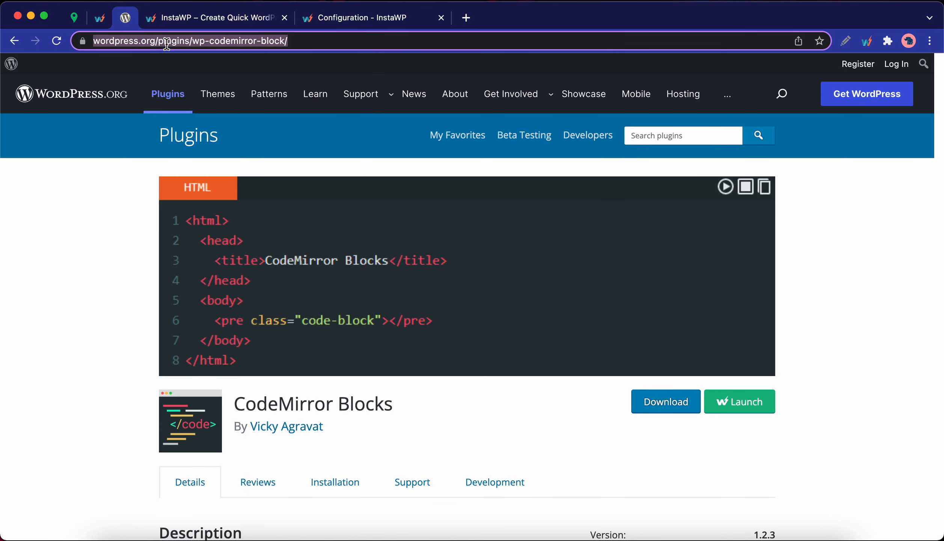
left_click(201, 42)
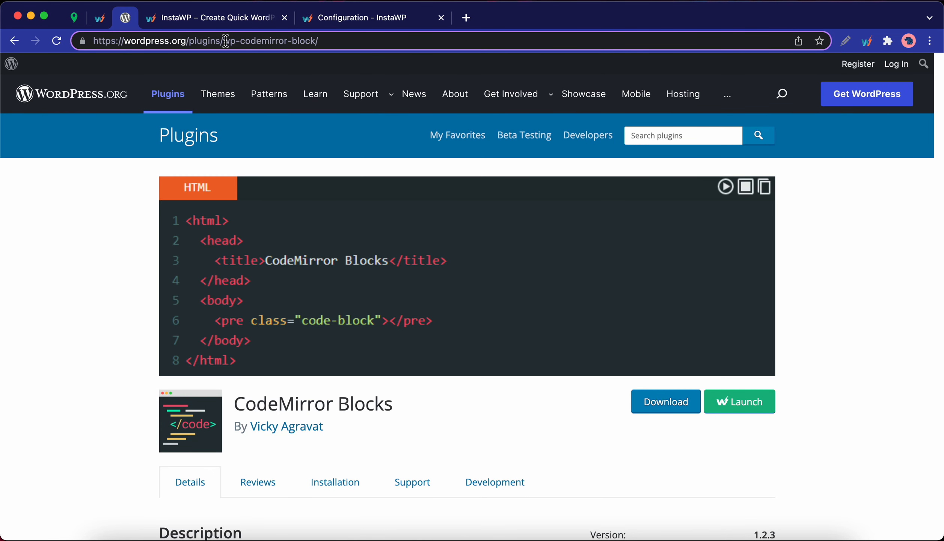
left_click_drag(224, 42, 316, 42)
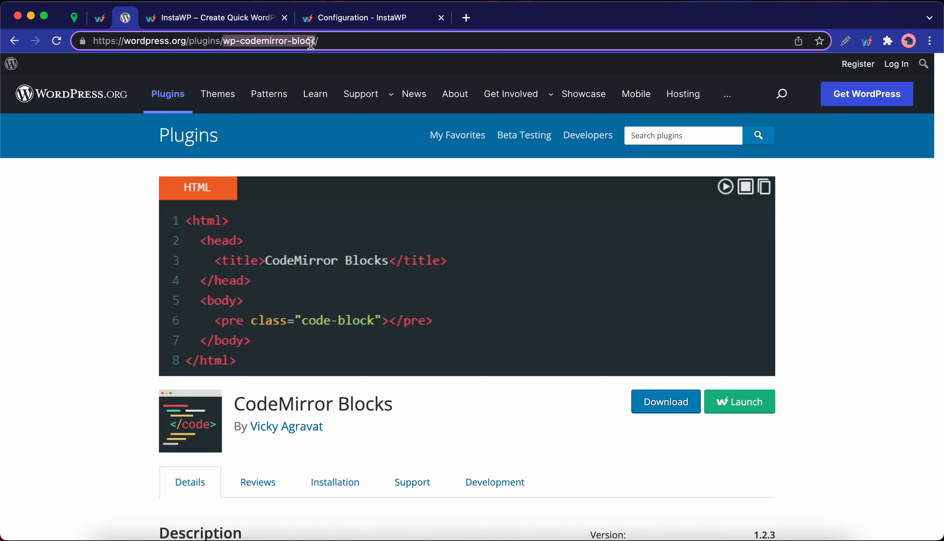
right_click(303, 41)
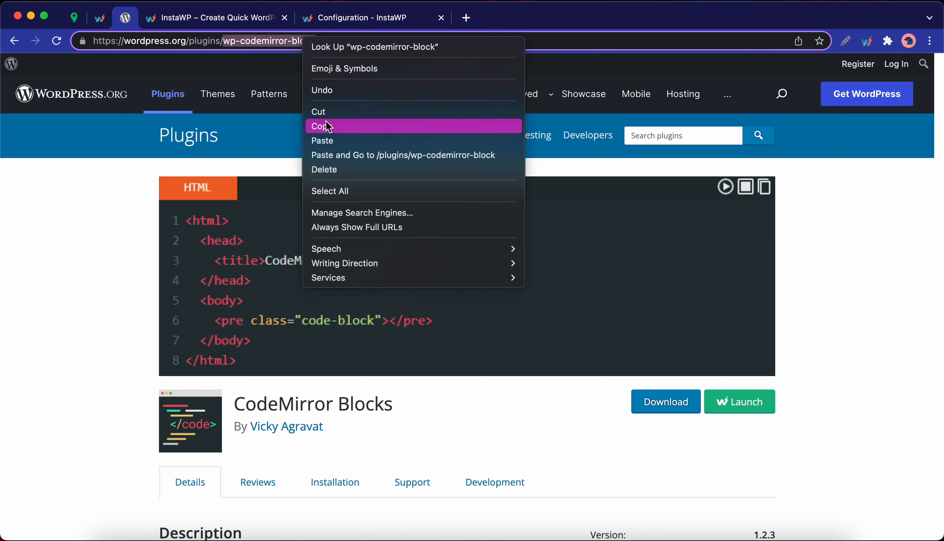
left_click(325, 120)
left_click(355, 18)
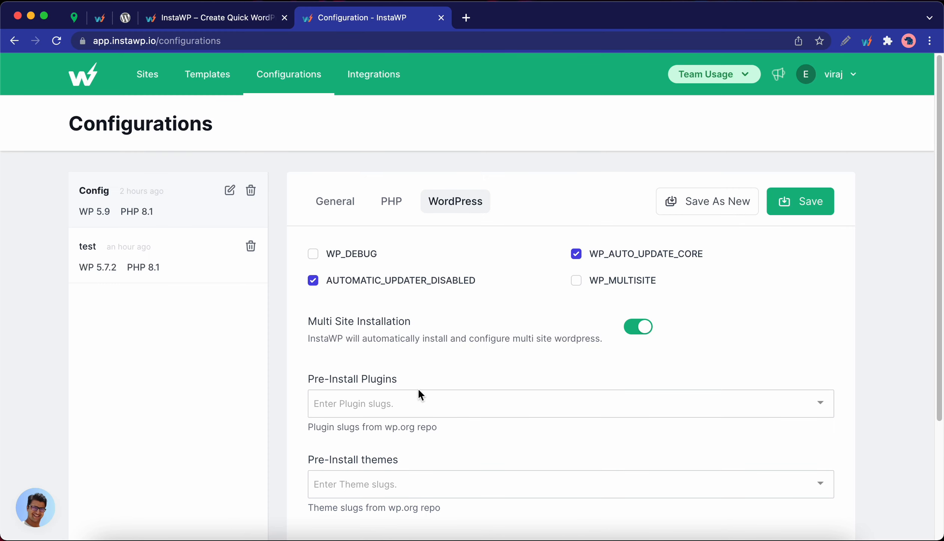
- Paste wp-codemirror-block into Pre-Install Plugins, pick the suggestion, and save Config
left_click(379, 404)
right_click(378, 402)
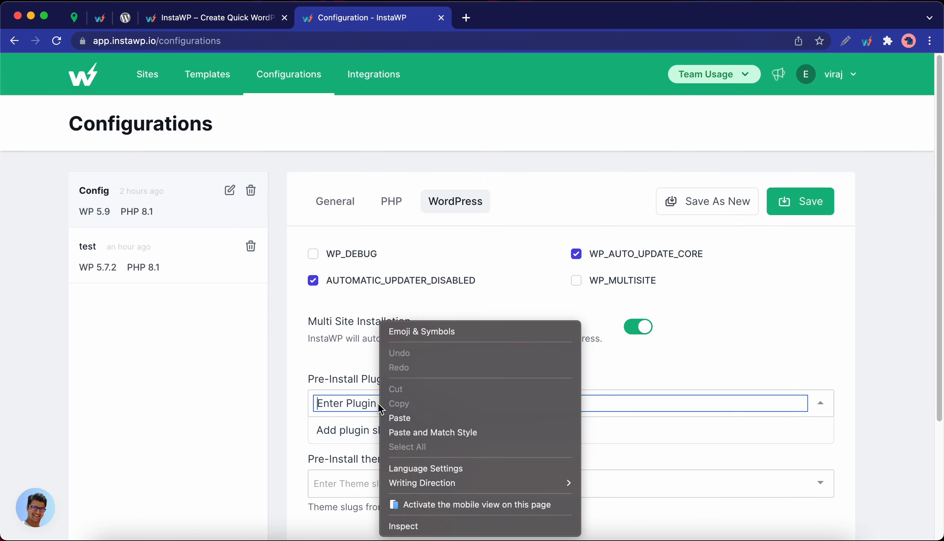
left_click(437, 412)
left_click(414, 435)
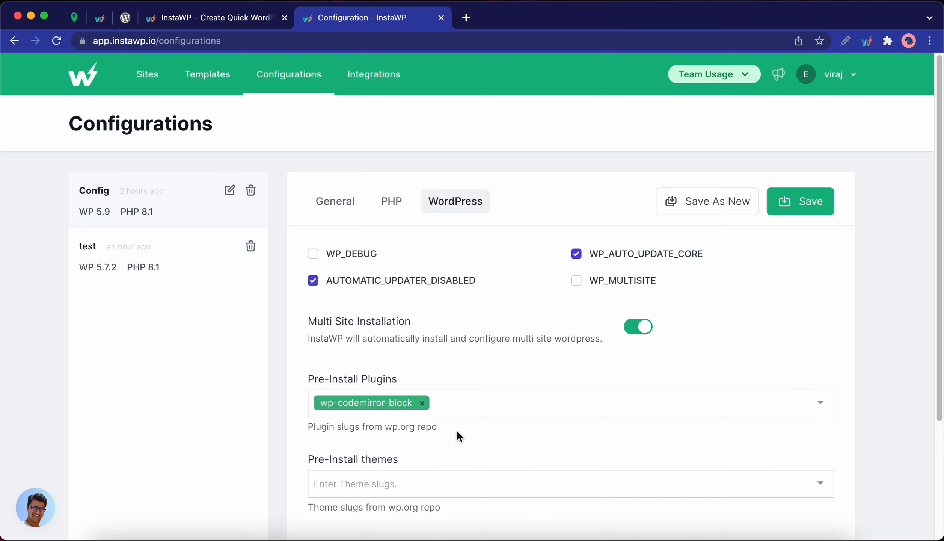
scroll(439, 421, "down", 5)
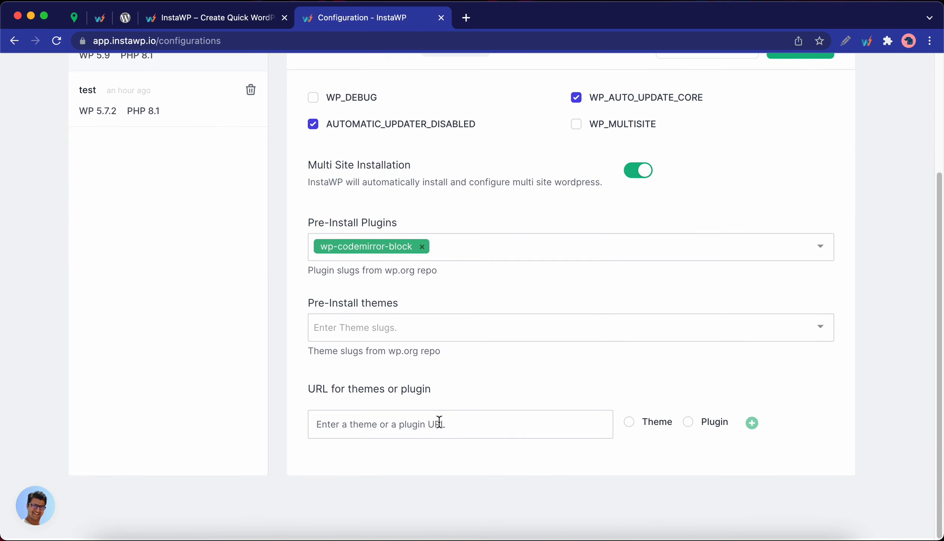
scroll(439, 420, "up", 1)
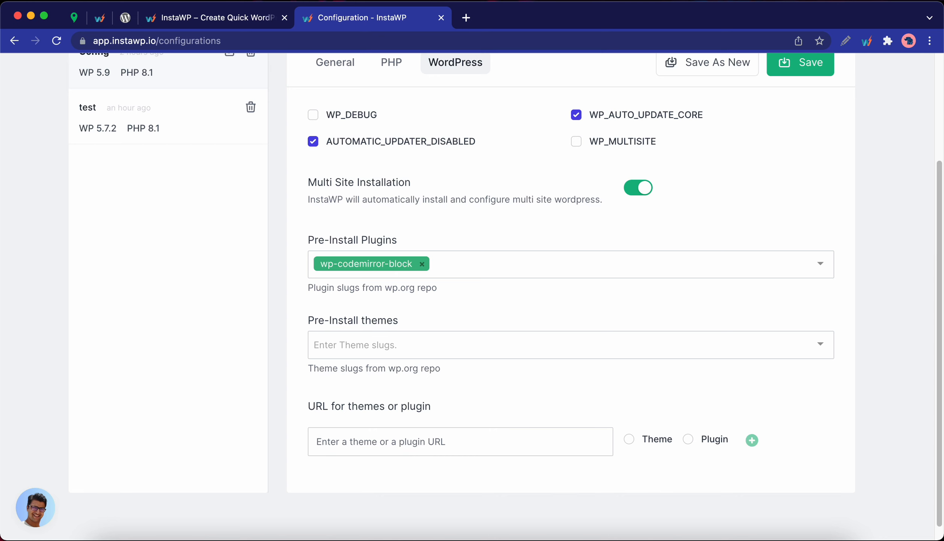
scroll(666, 431, "up", 5)
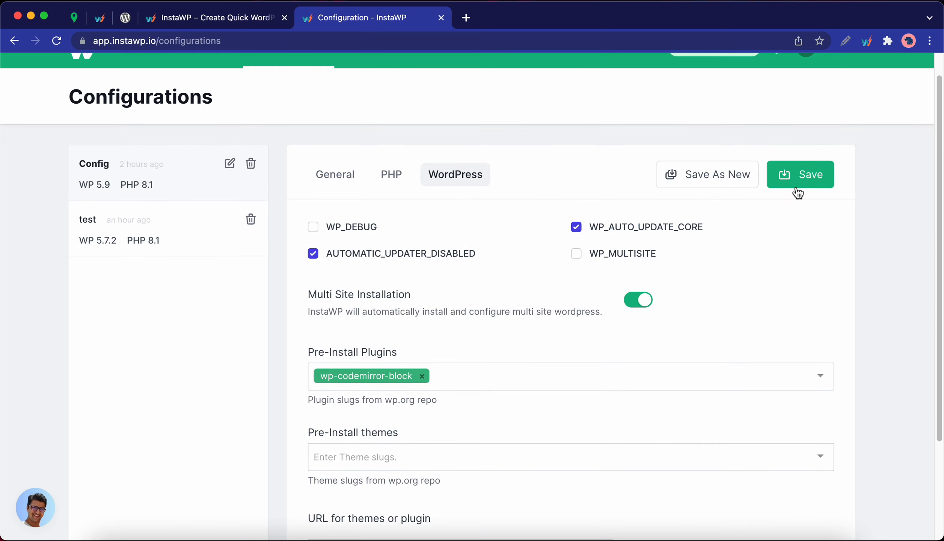
left_click(796, 186)
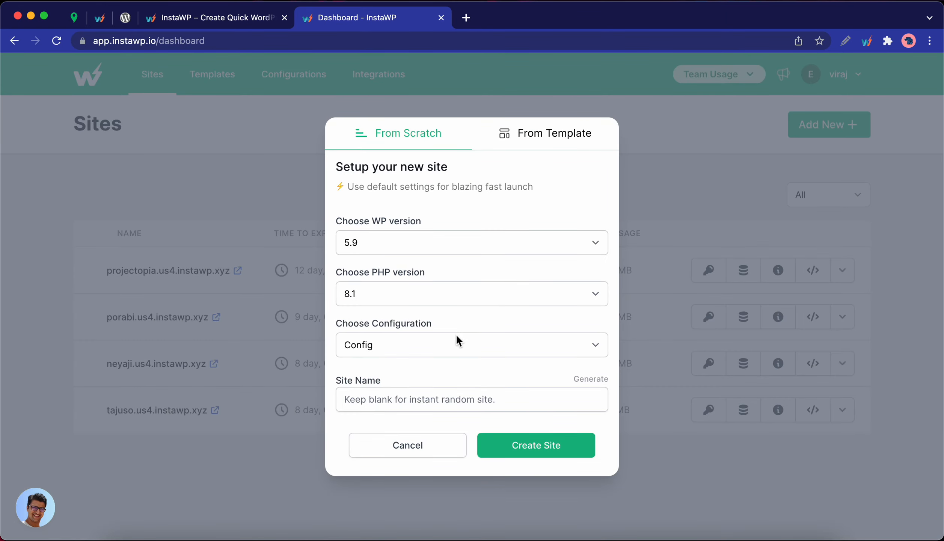
- Create a site named 'test' from the Config configuration
left_click(455, 336)
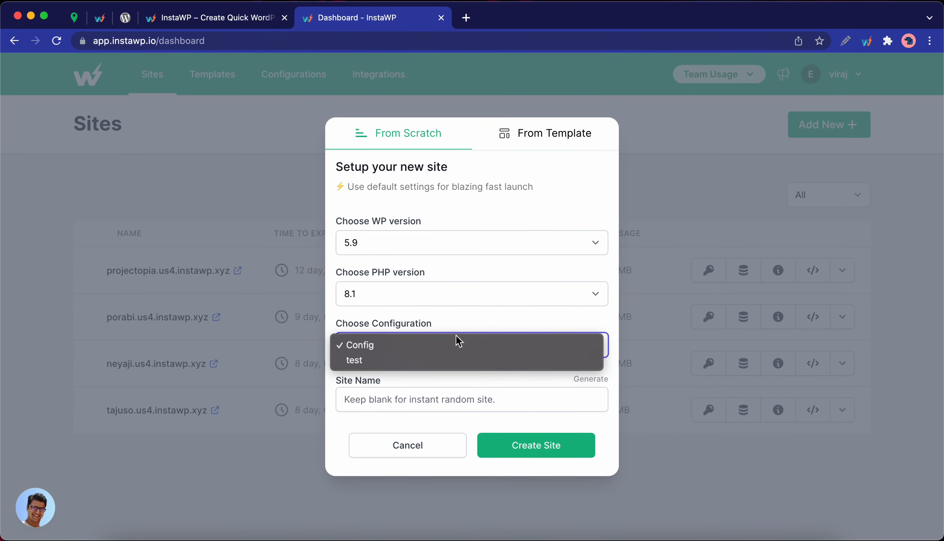
left_click(447, 345)
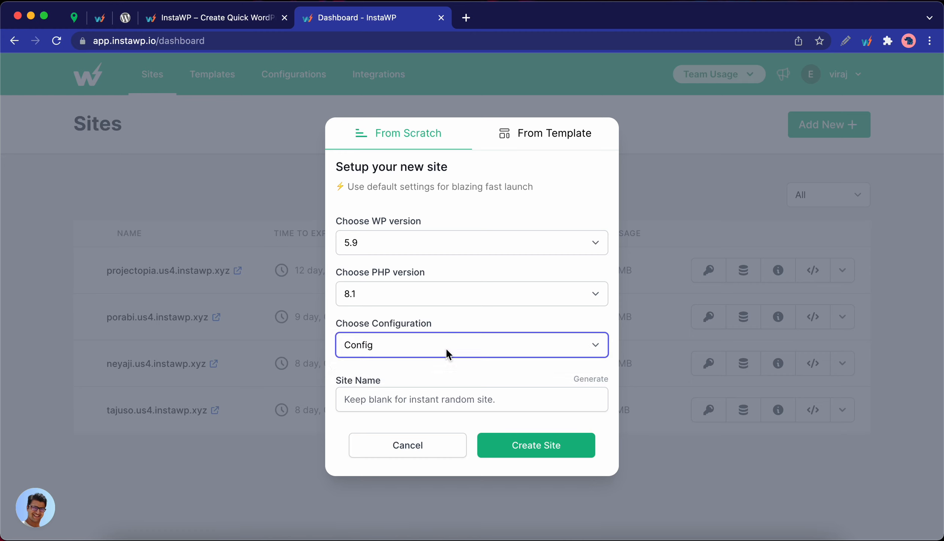
left_click(407, 395)
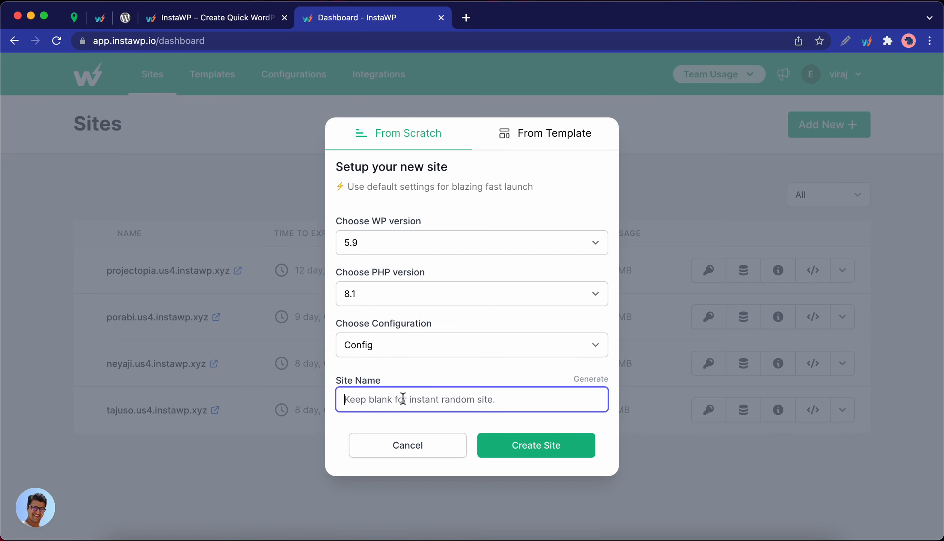
type("test")
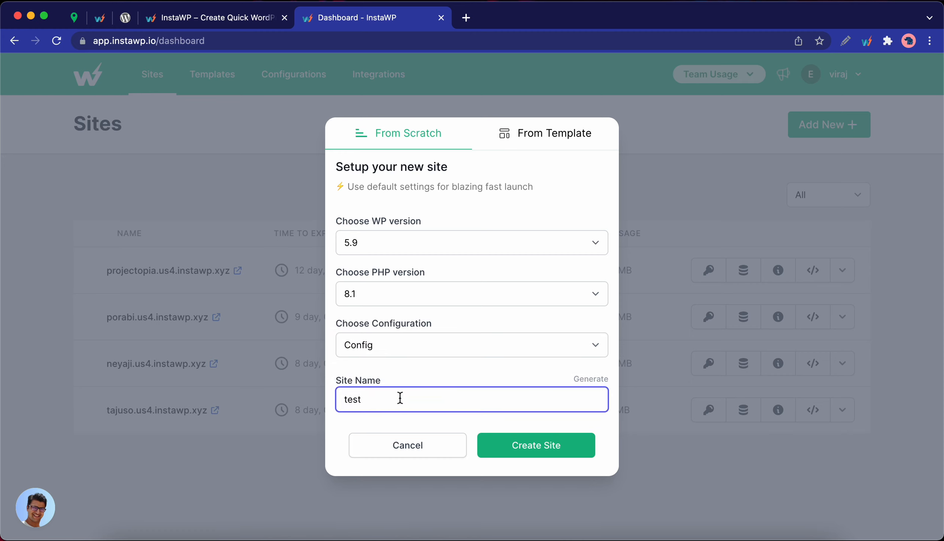
left_click(524, 446)
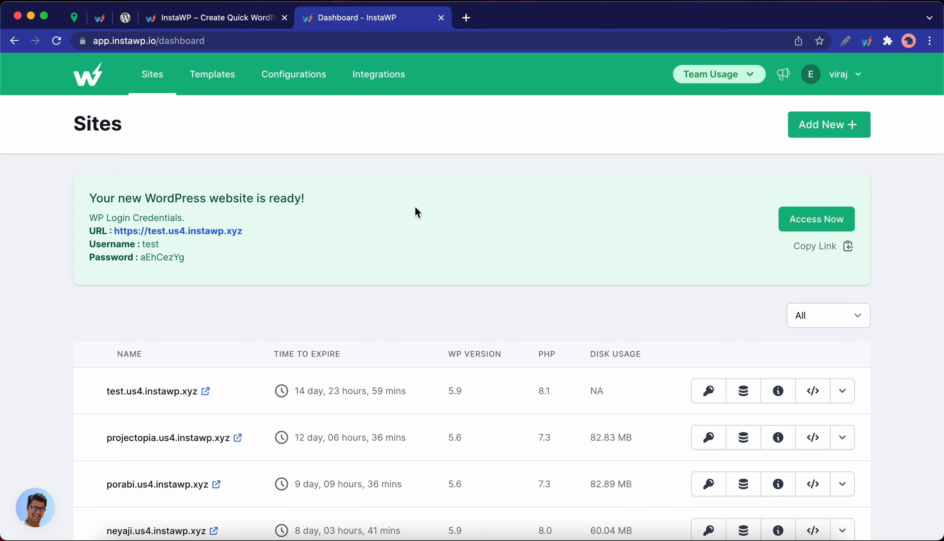
- Open the new test site's WordPress admin from the ready banner
left_click(797, 226)
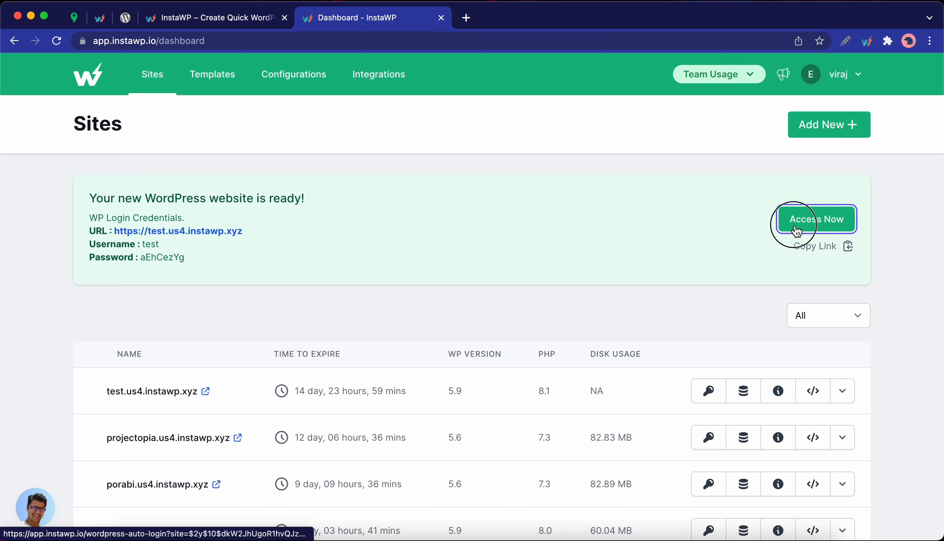